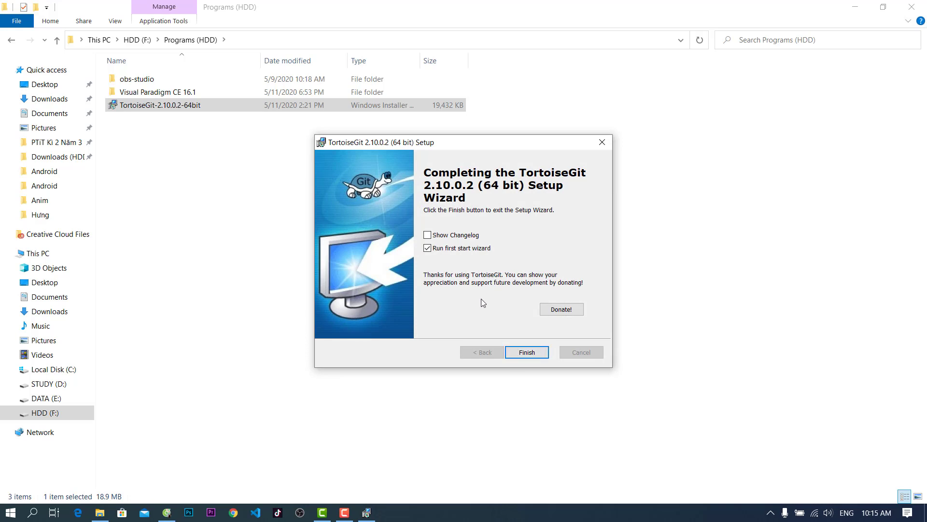
Finish setup and advance TortoiseGit's first start wizard, keeping English, to the git.exe settings
left_click(530, 357)
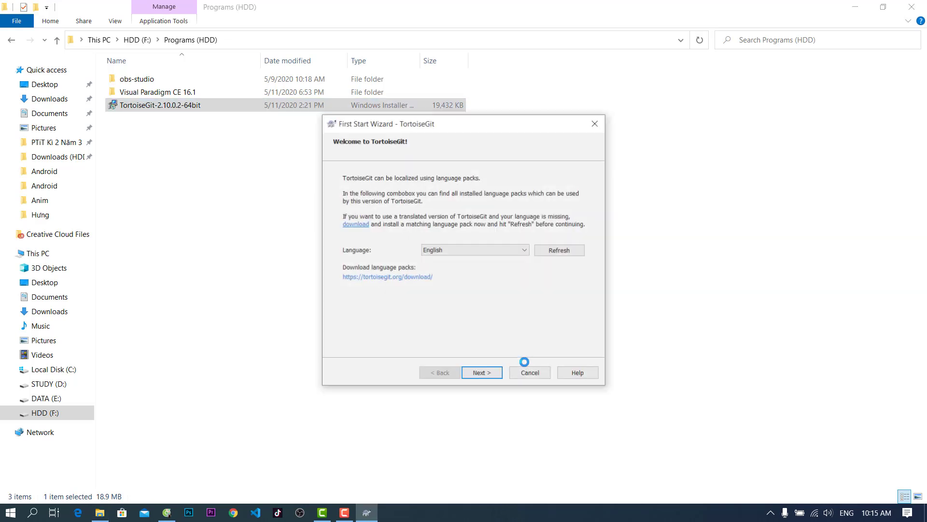
left_click(485, 374)
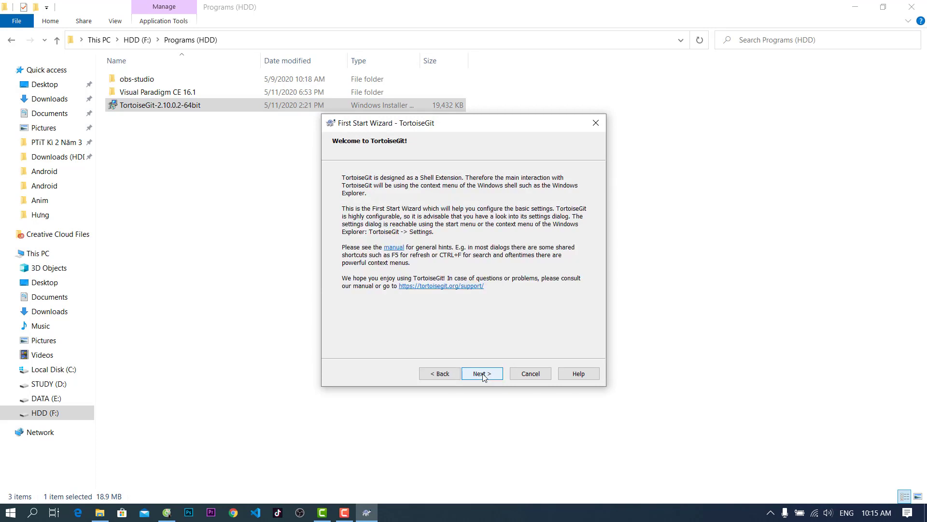
left_click(482, 374)
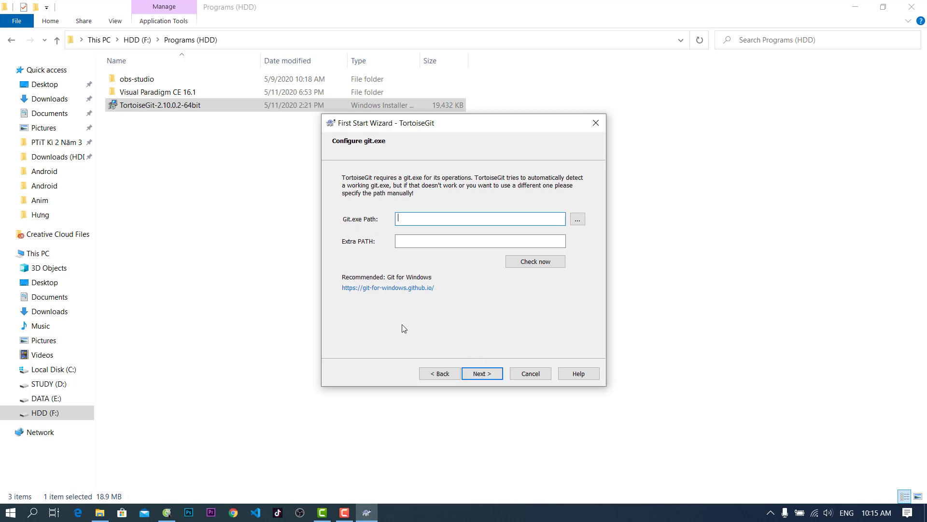
Look for git.exe without choosing one, then confirm Check now reports no git.exe found
left_click(576, 222)
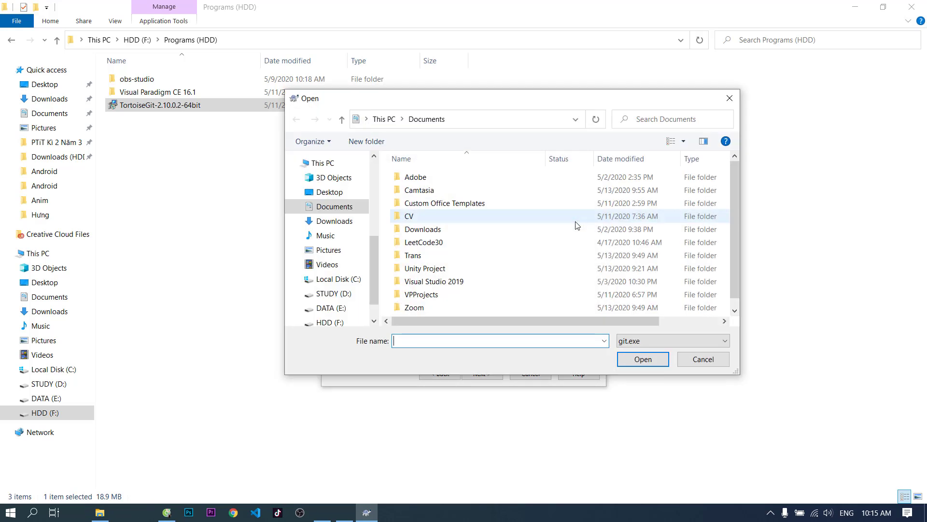
left_click(703, 359)
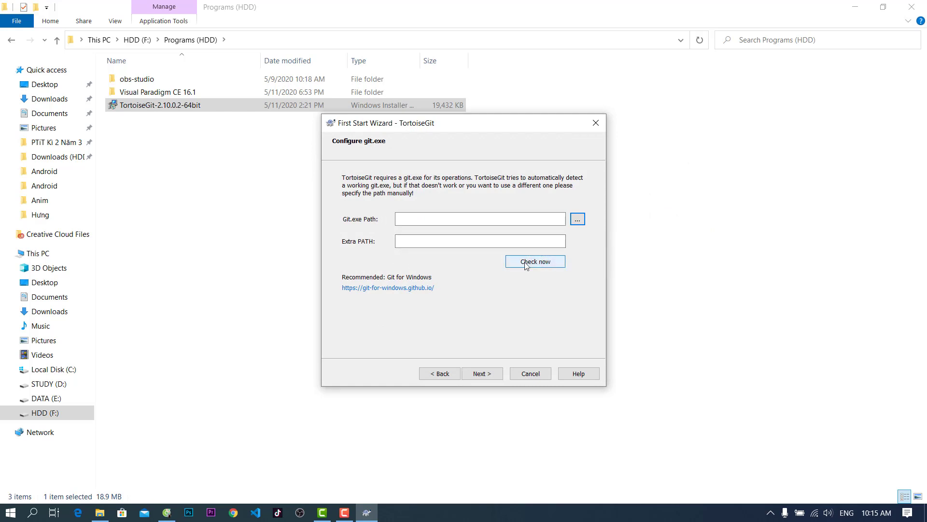
left_click(526, 262)
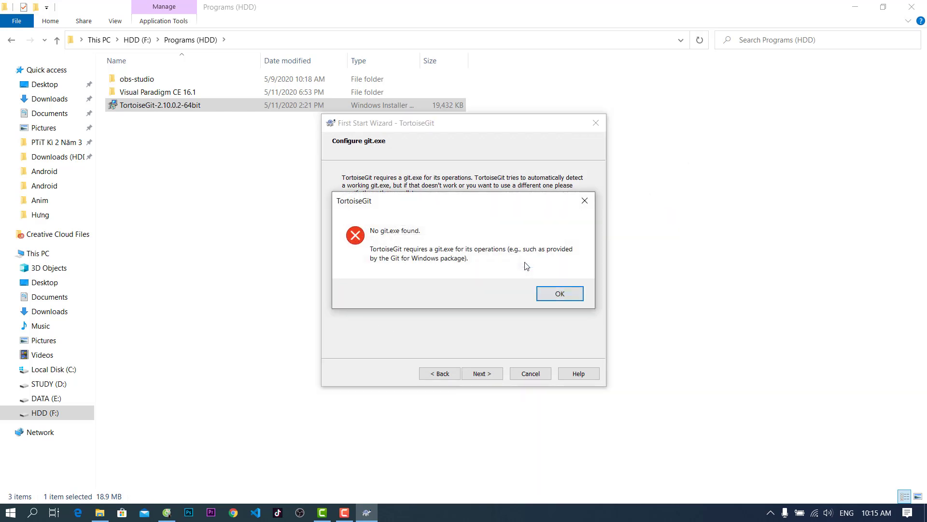
left_click(573, 296)
Go to the recommended gitforwindows.org website in Coc Coc
left_click(427, 288)
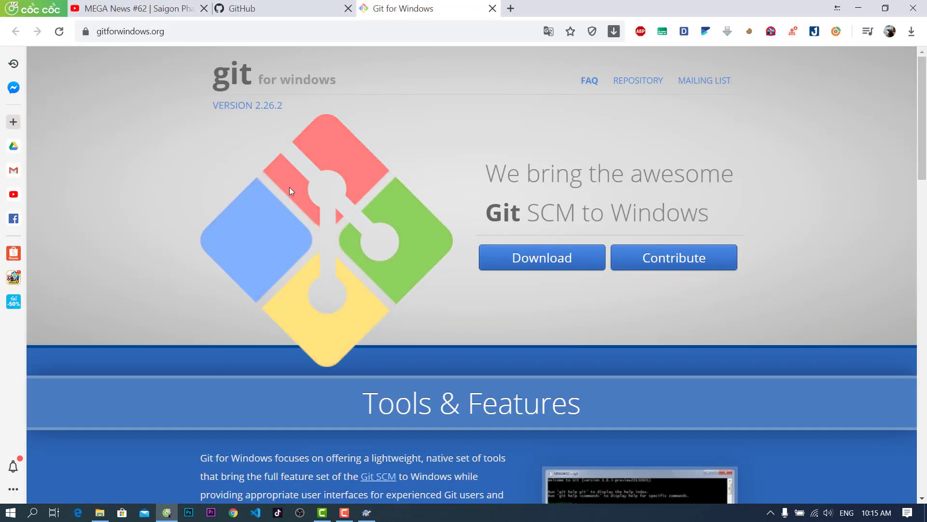
scroll(480, 355, "down", 5)
scroll(648, 379, "up", 5)
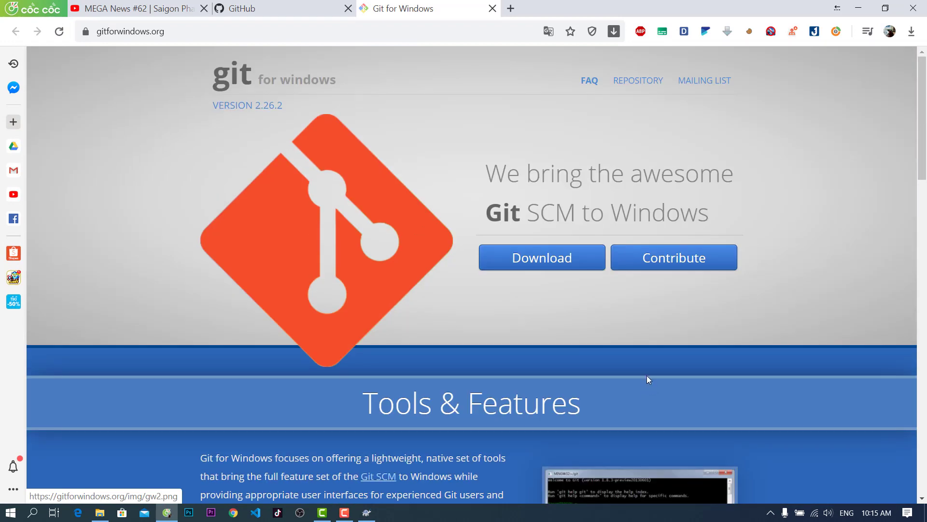
Download the Git-2.26.2-64-bit.exe installer and run it
left_click(541, 259)
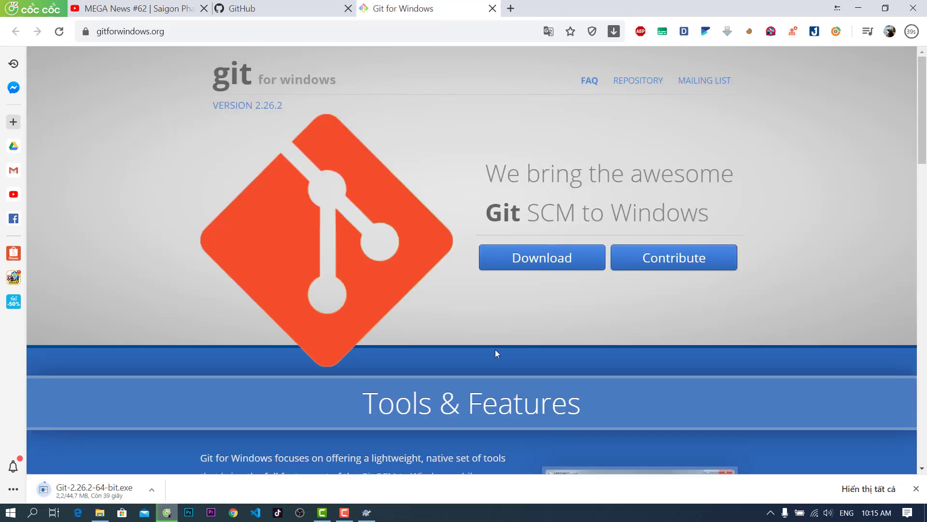
scroll(505, 355, "down", 7)
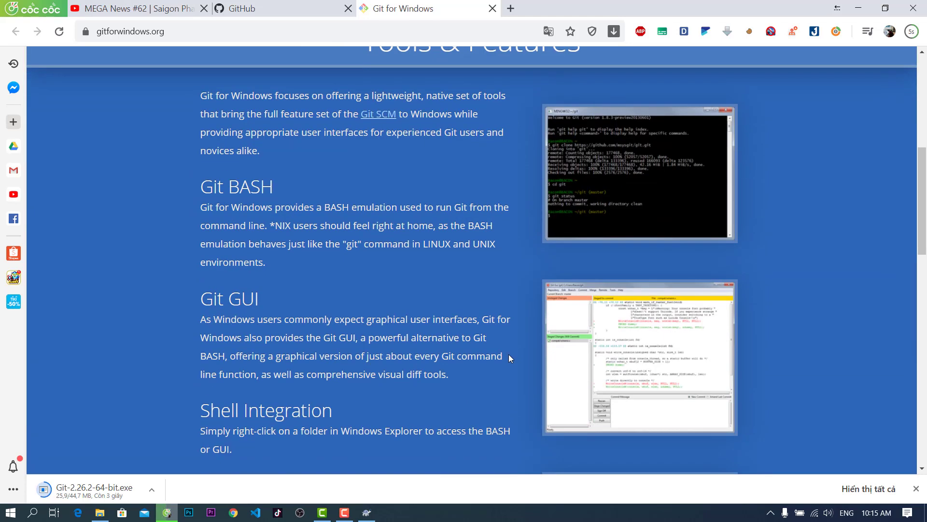
scroll(508, 355, "down", 4)
scroll(511, 352, "up", 11)
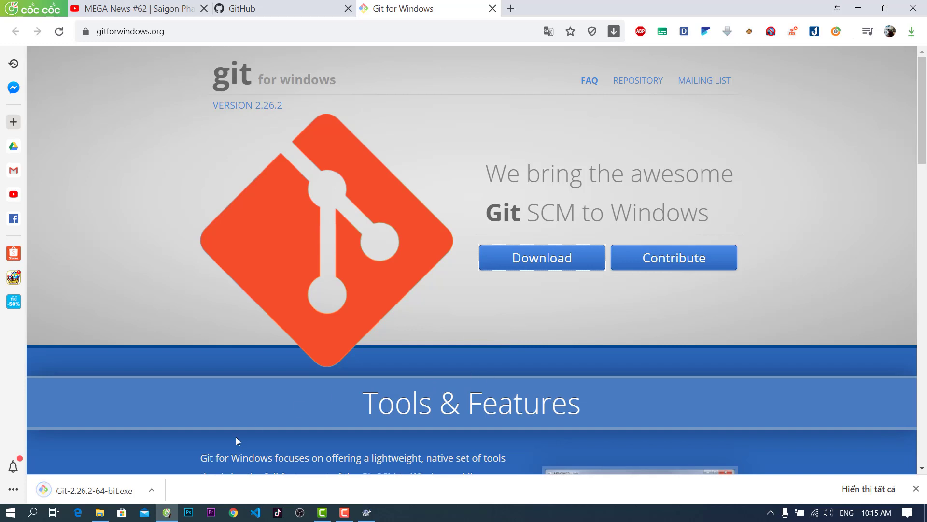
left_click(91, 490)
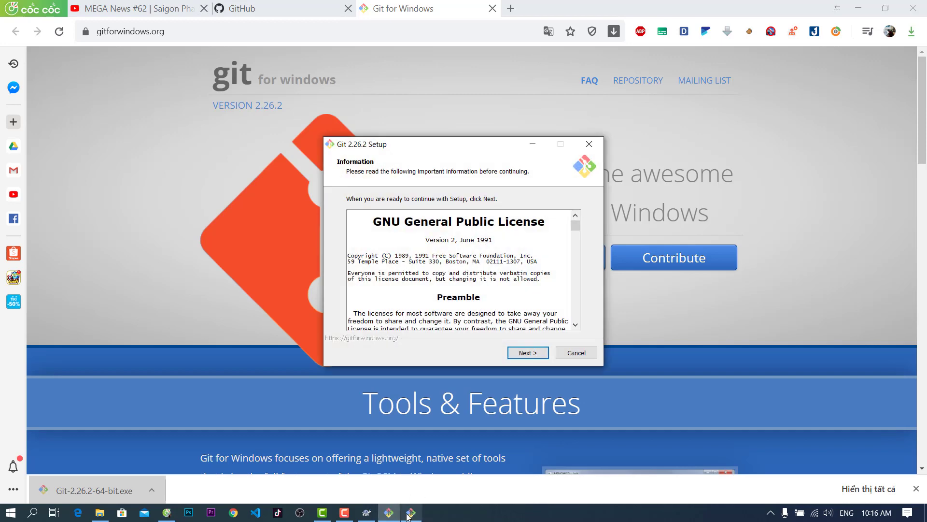
Quit the duplicate copy of the Git setup
mouse_move(411, 512)
left_click(466, 424)
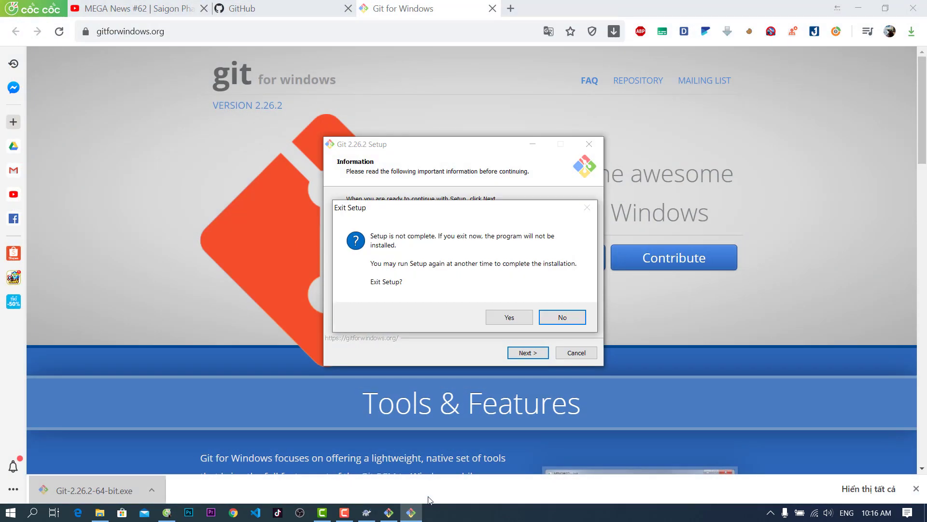
left_click(511, 316)
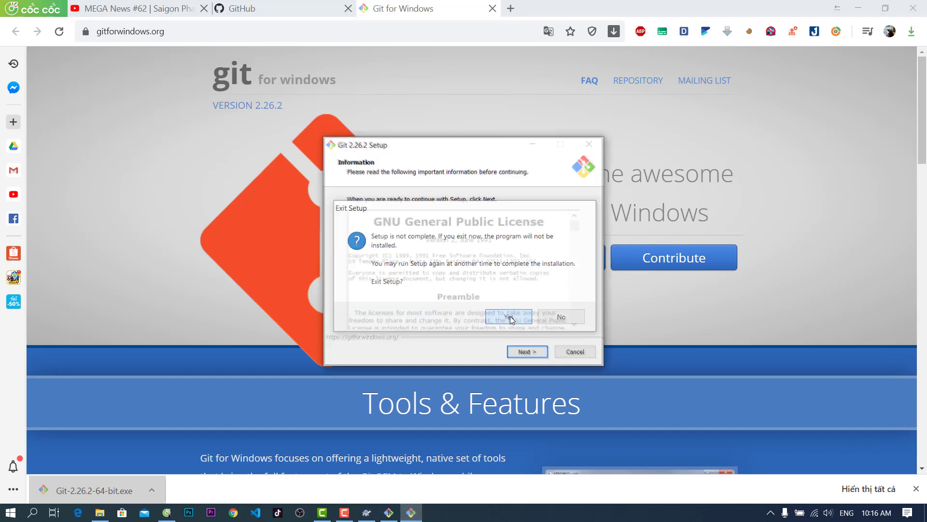
Accept the licence, C:\Program Files\Git location, default components and the Git Start Menu folder
scroll(529, 324, "down", 4)
left_click(534, 351)
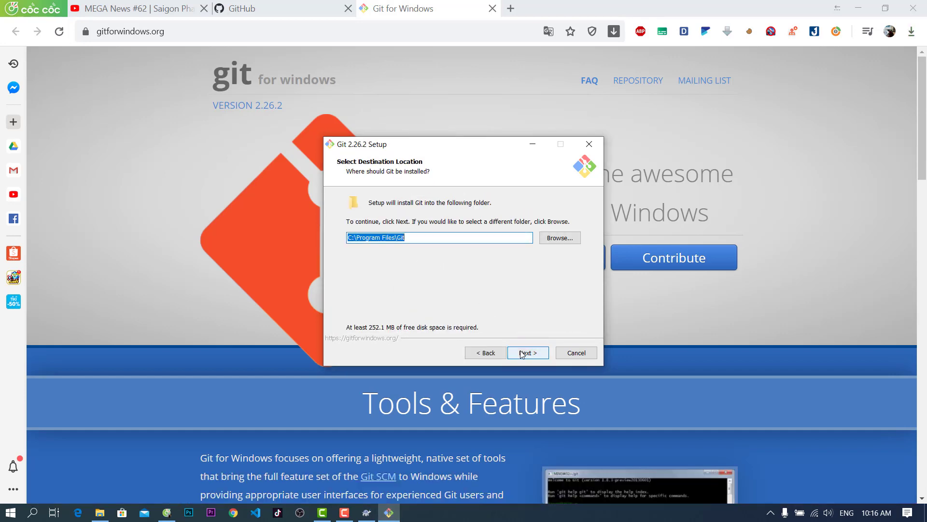
left_click(522, 354)
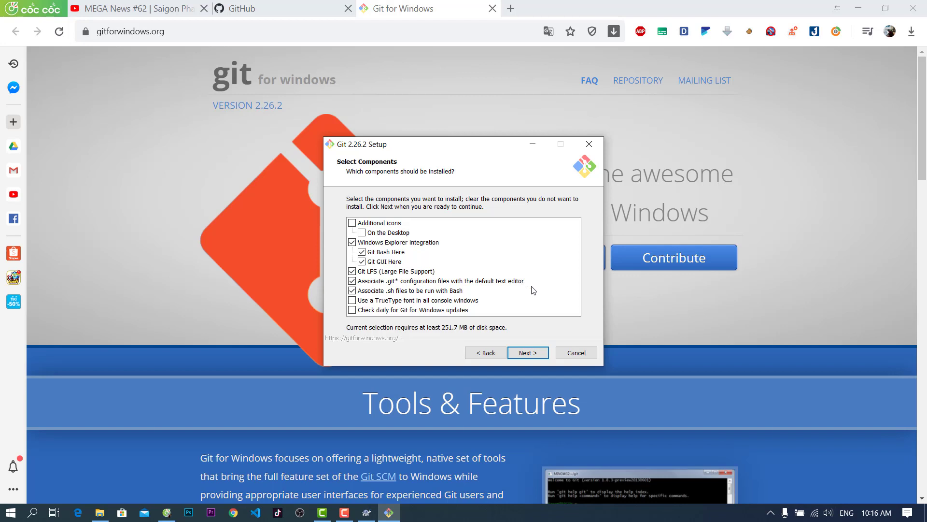
left_click(526, 352)
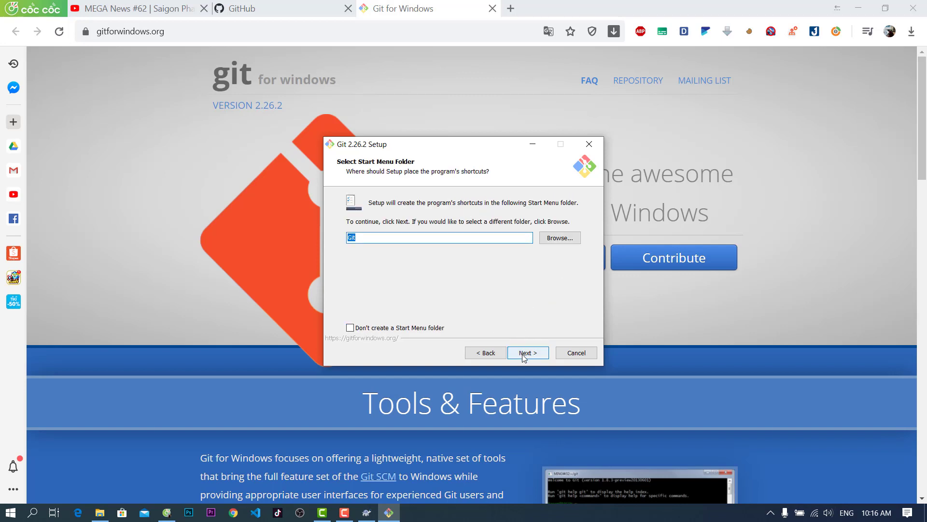
left_click(524, 357)
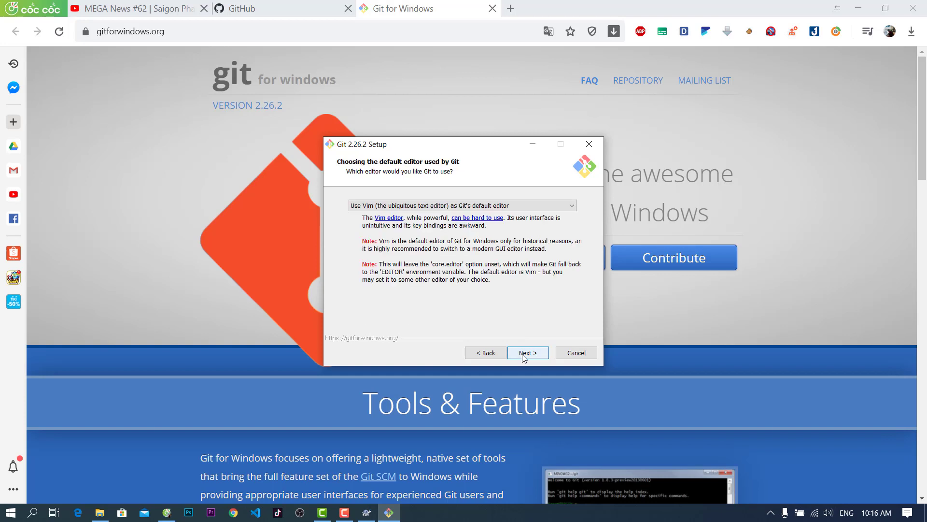
Briefly select Visual Studio Code as default editor, revert to Vim, and continue
left_click(554, 205)
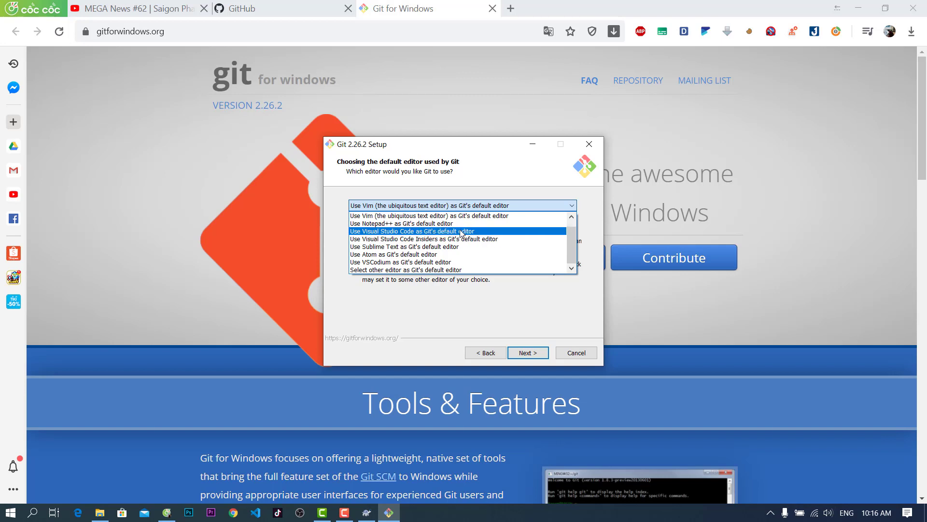
left_click(463, 231)
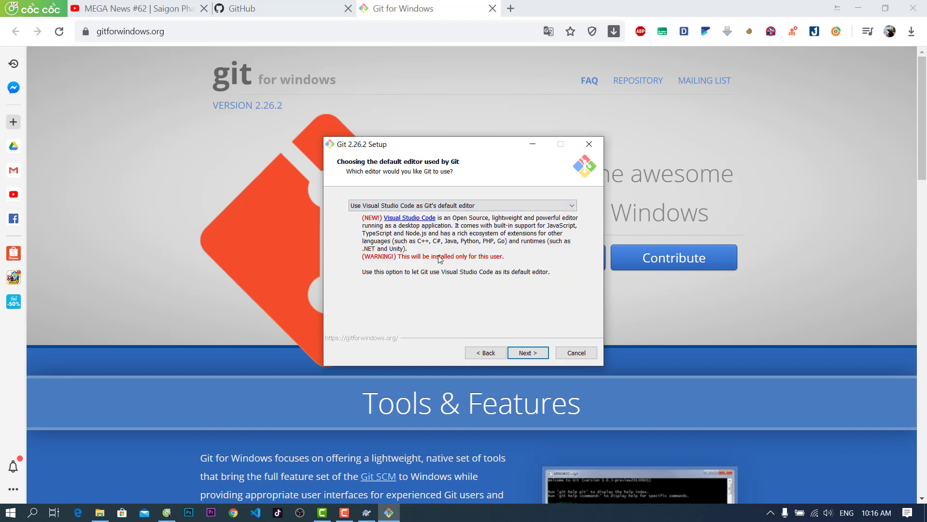
left_click(460, 209)
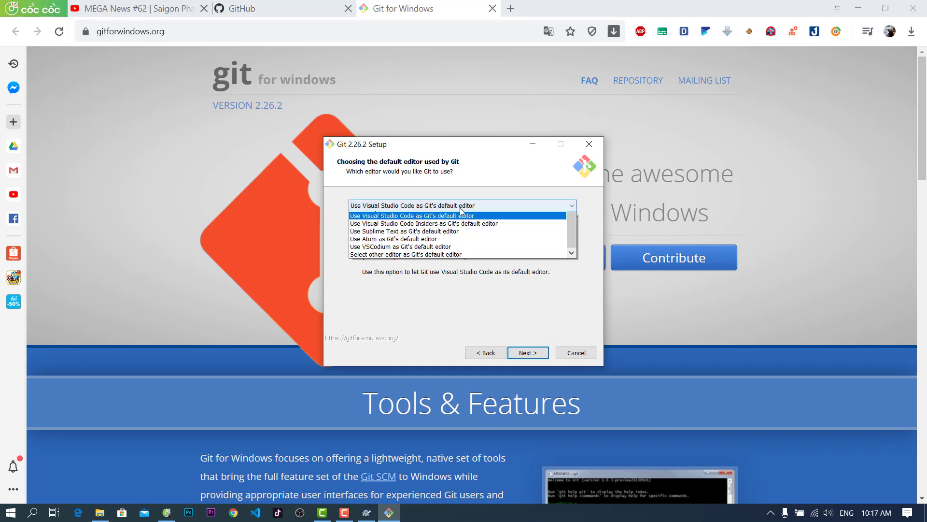
scroll(461, 211, "up", 1)
left_click(452, 216)
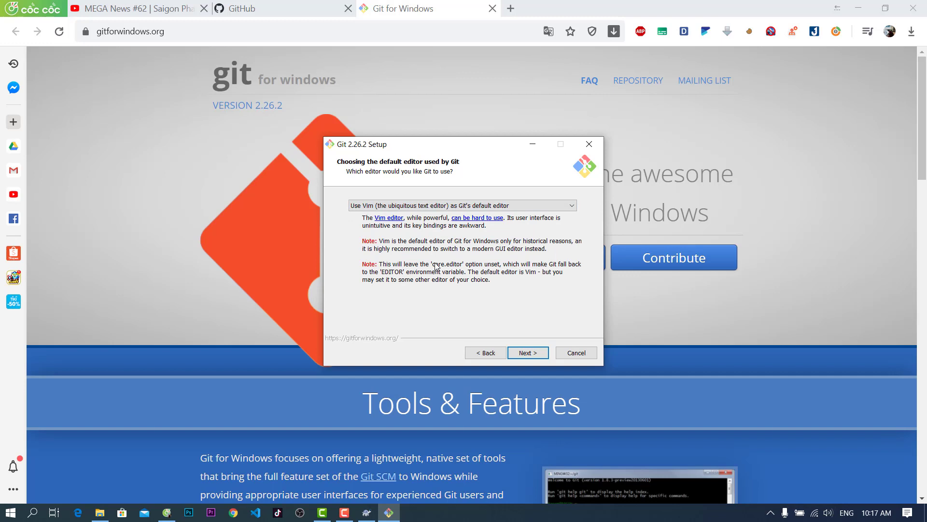
left_click(531, 353)
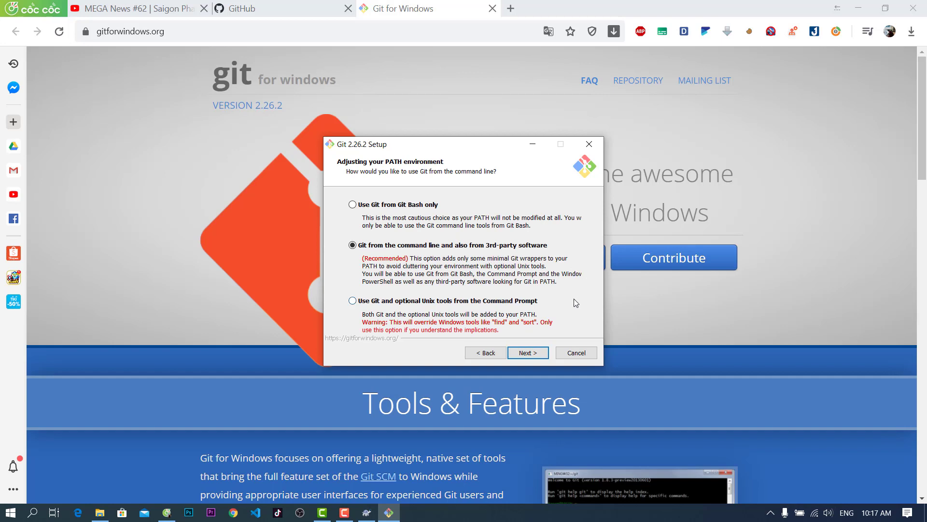
Install Git 2.26.2 with recommended PATH, OpenSSL, line-ending and MinTTY settings, viewing release notes
left_click(530, 355)
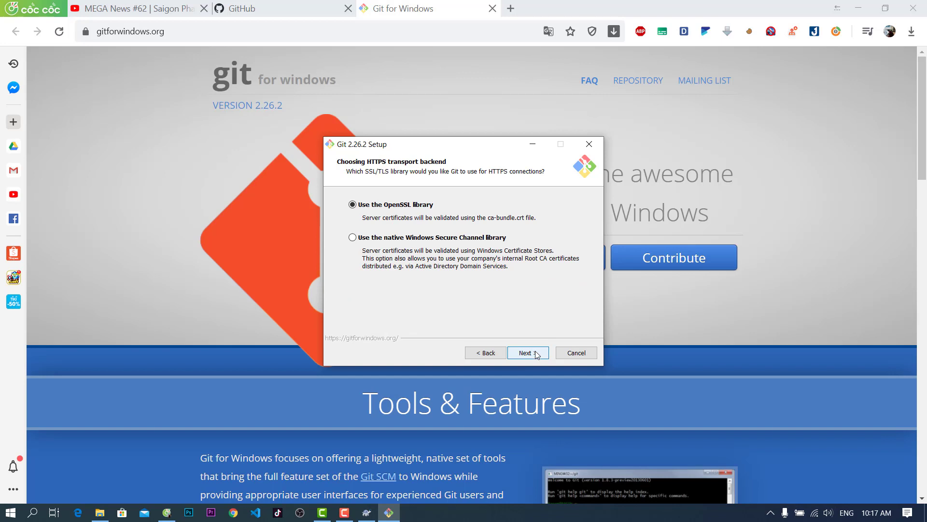
left_click(537, 354)
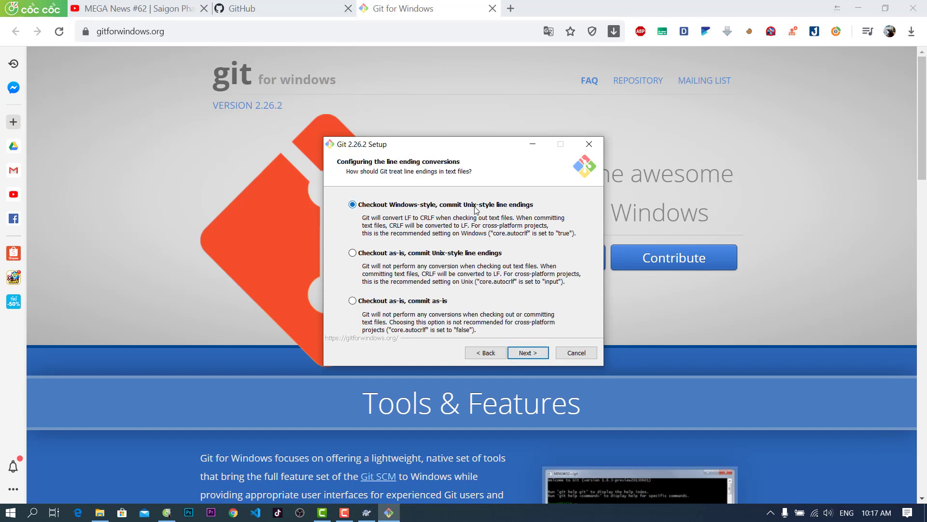
left_click(528, 353)
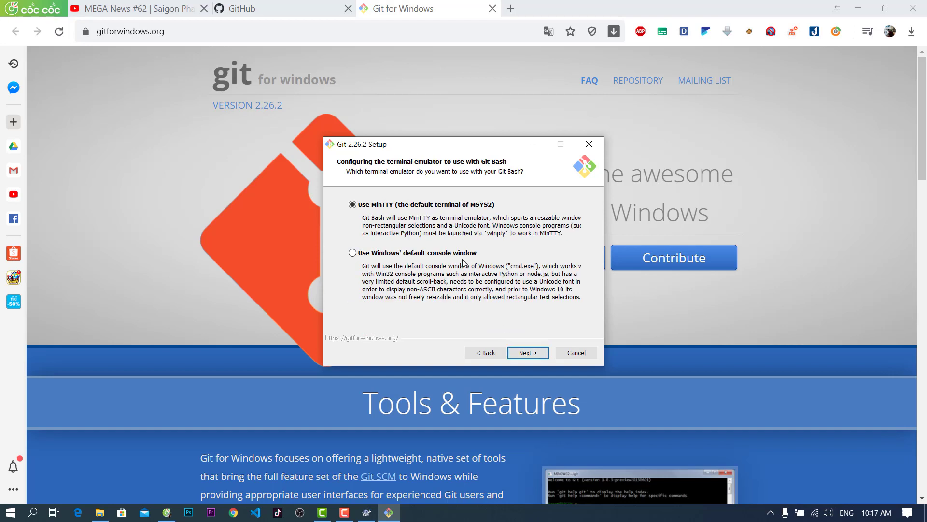
left_click(526, 358)
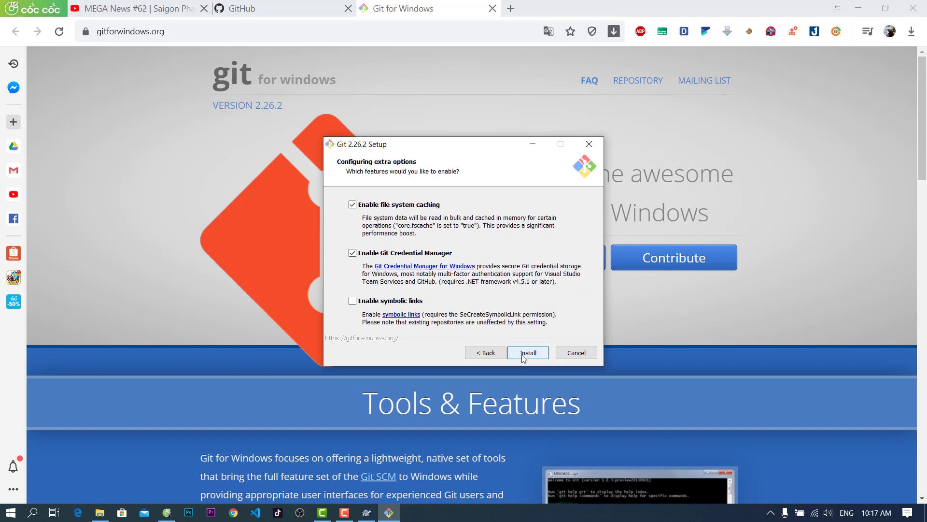
left_click(528, 353)
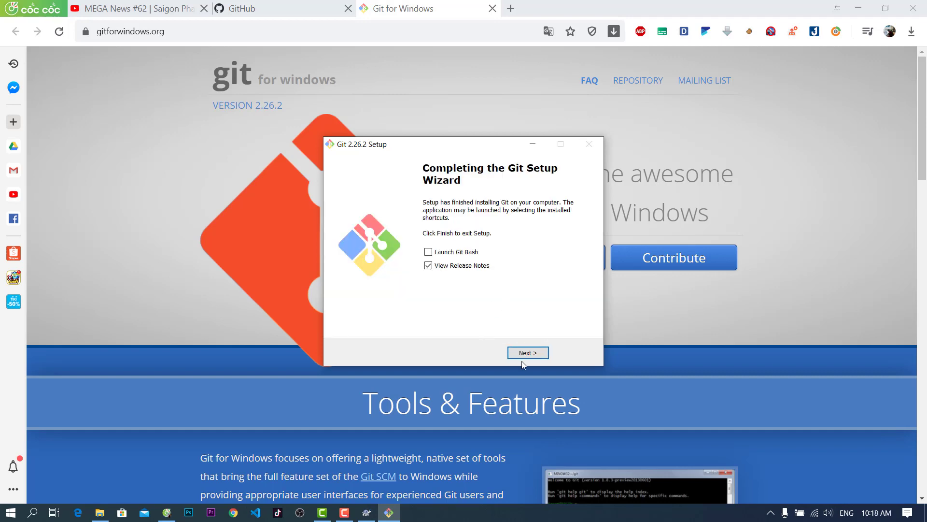
left_click(521, 355)
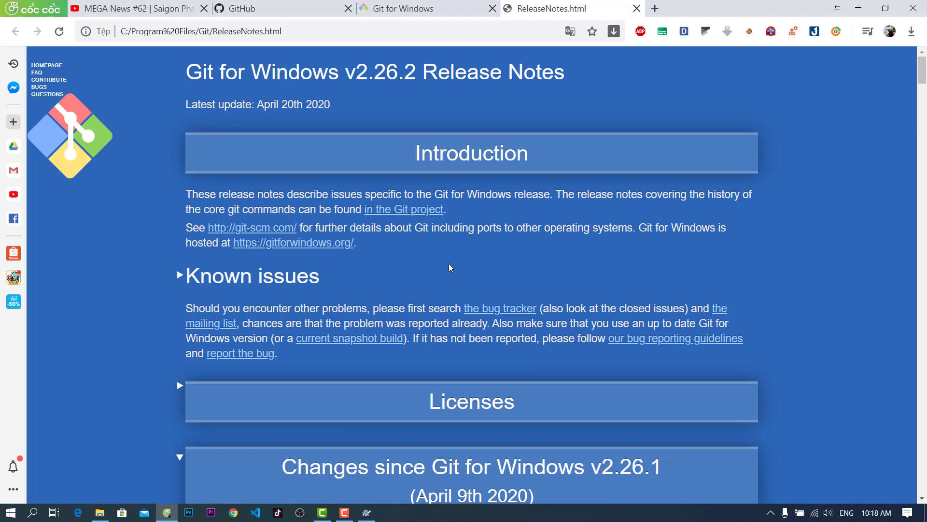
left_click(367, 513)
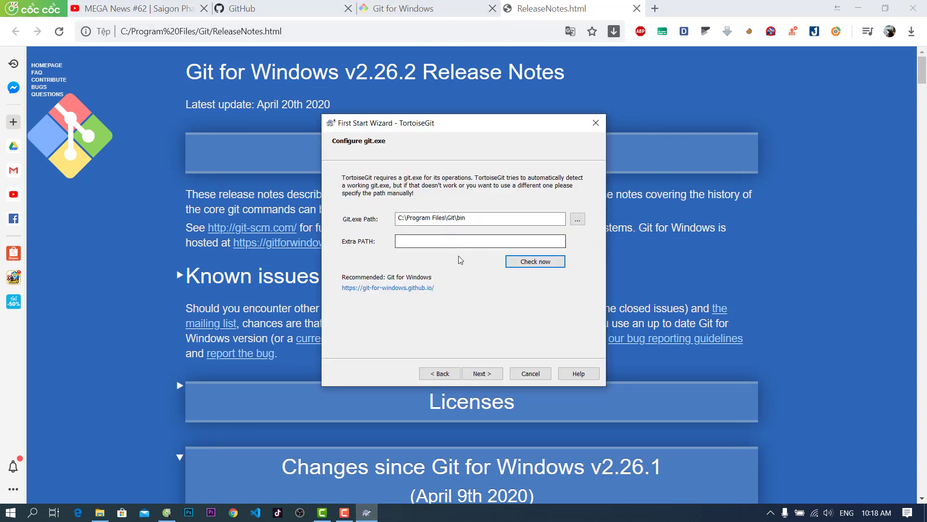
Verify TortoiseGit detects git version 2.26.2.windows.1 and proceed to user information
left_click(513, 263)
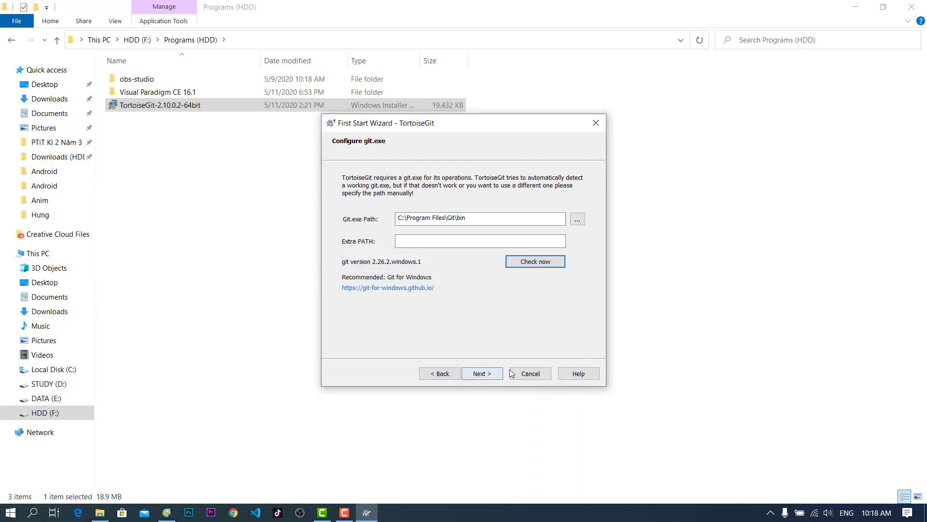
left_click(481, 375)
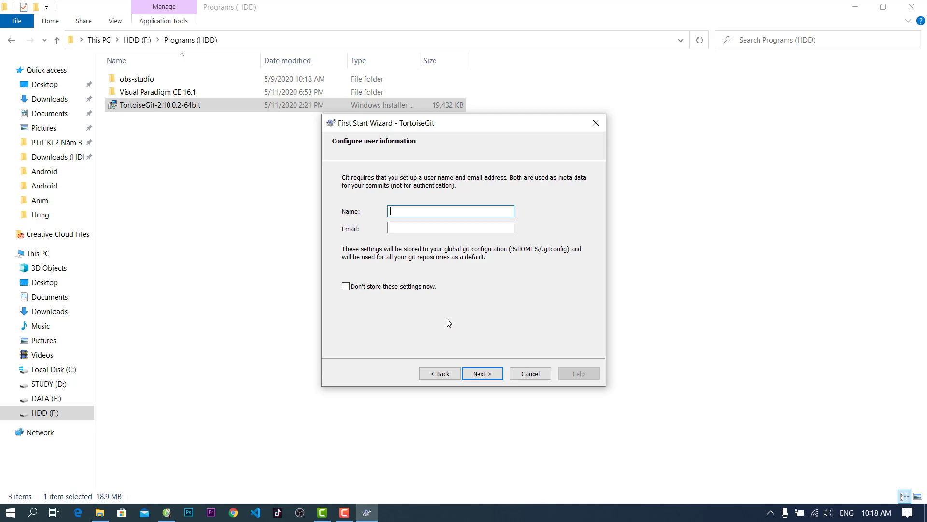
Enter the Git user name and e-mail address, then finish with default credential settings
key("Tab")
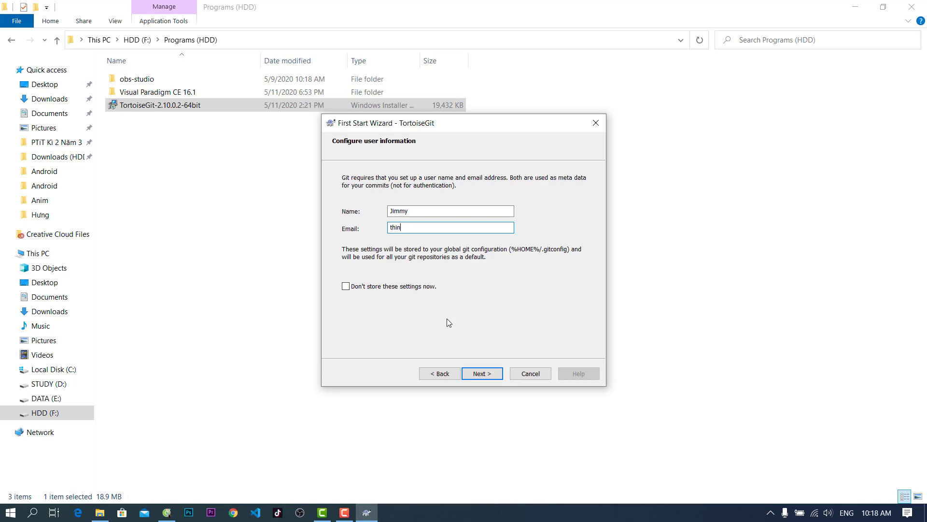
left_click(467, 373)
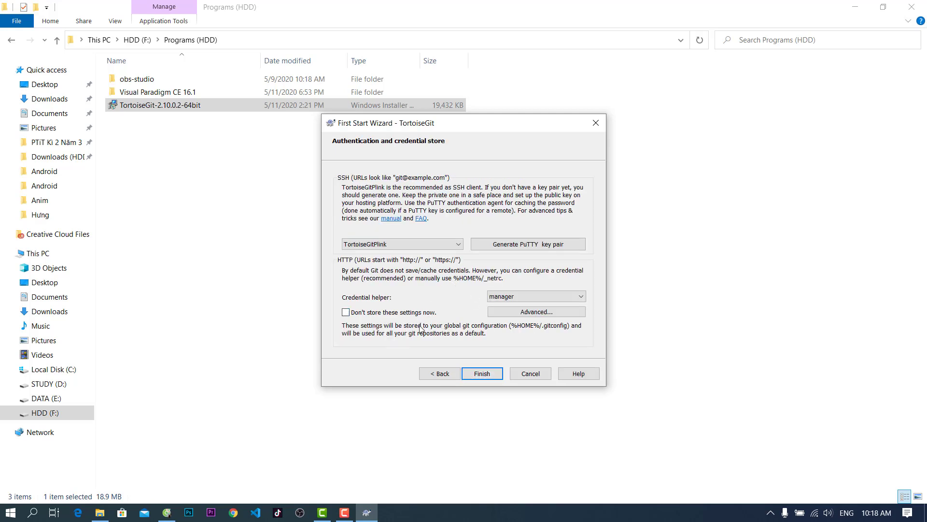
left_click(481, 375)
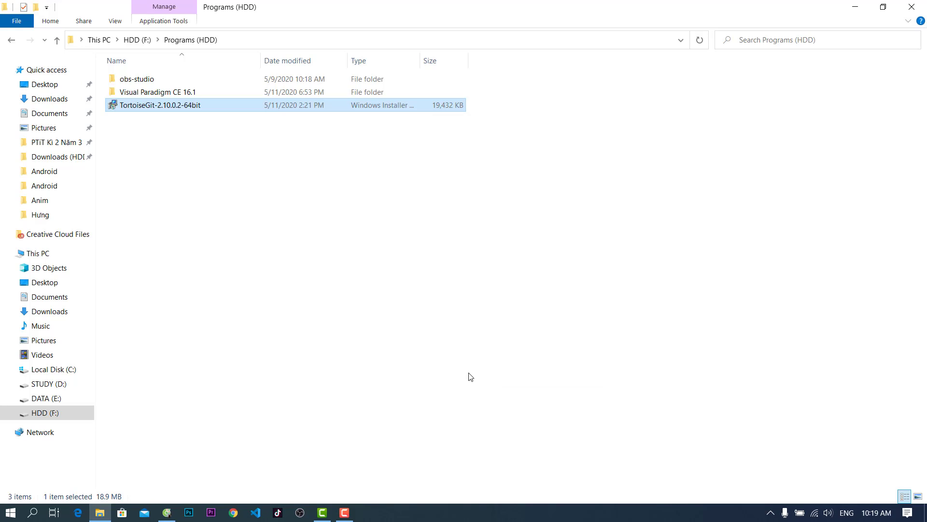
right_click(308, 288)
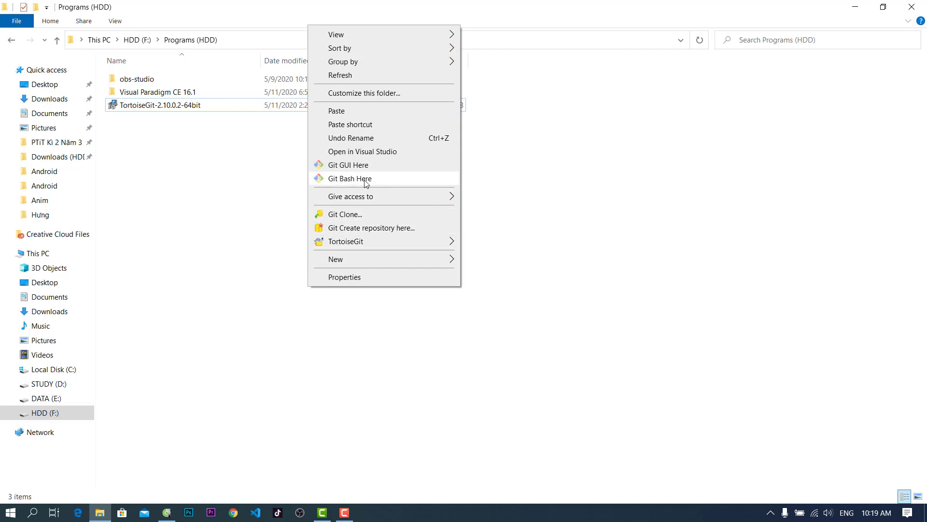
left_click(372, 168)
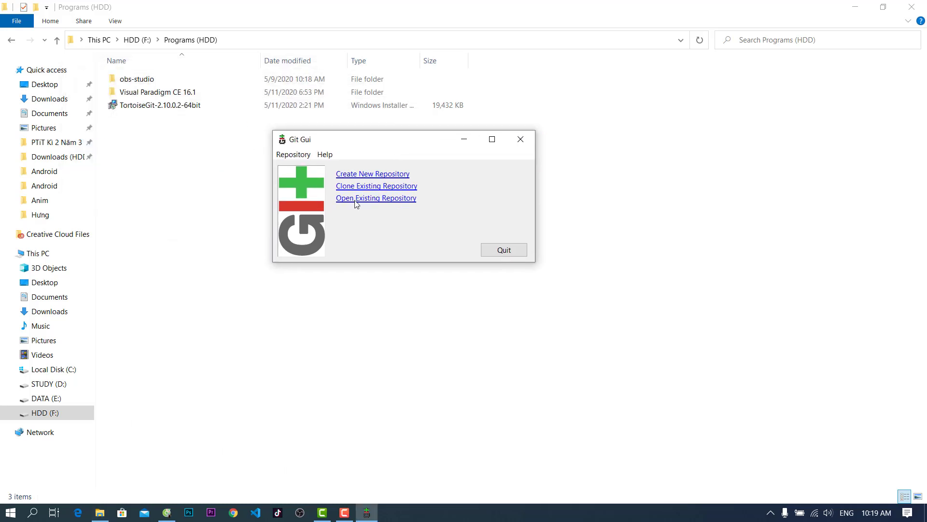
left_click(496, 251)
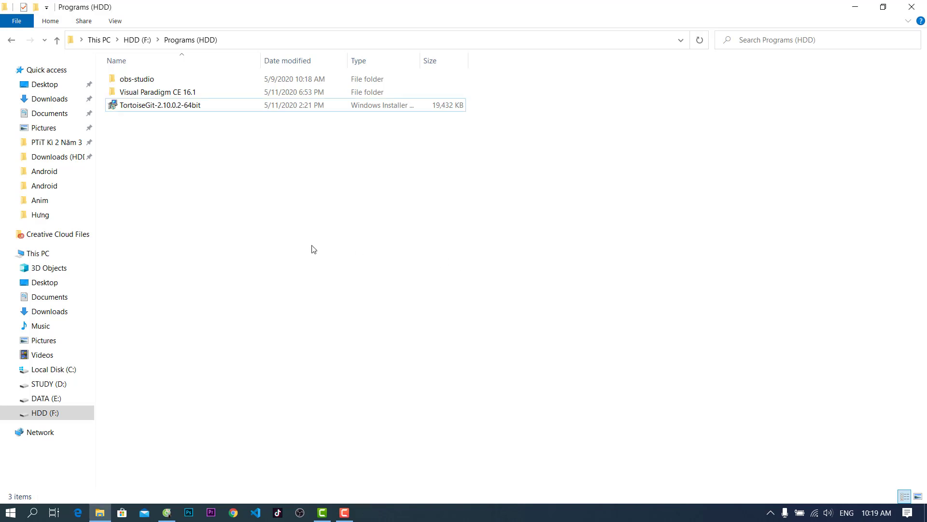
Create a non-bare Git repository in Documents > Unity Project > FlappyBirdGame
left_click(51, 113)
double_click(147, 171)
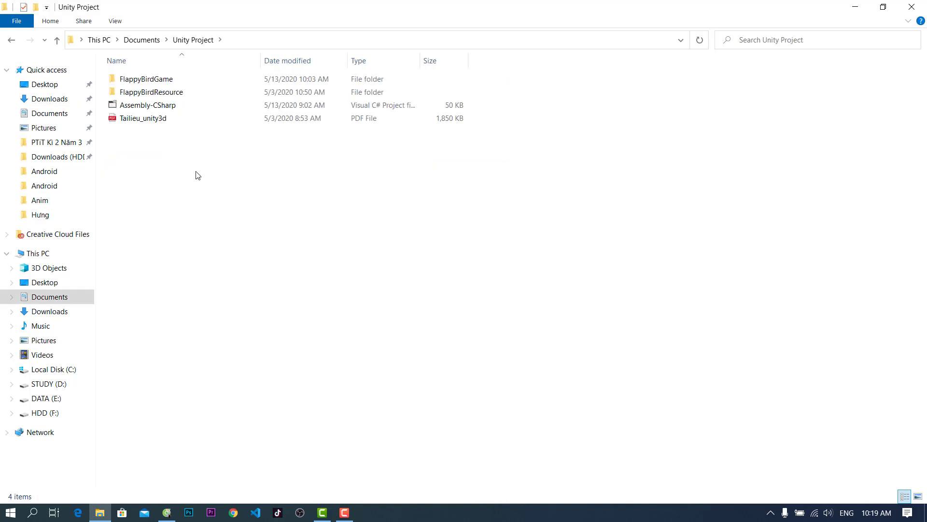
double_click(165, 83)
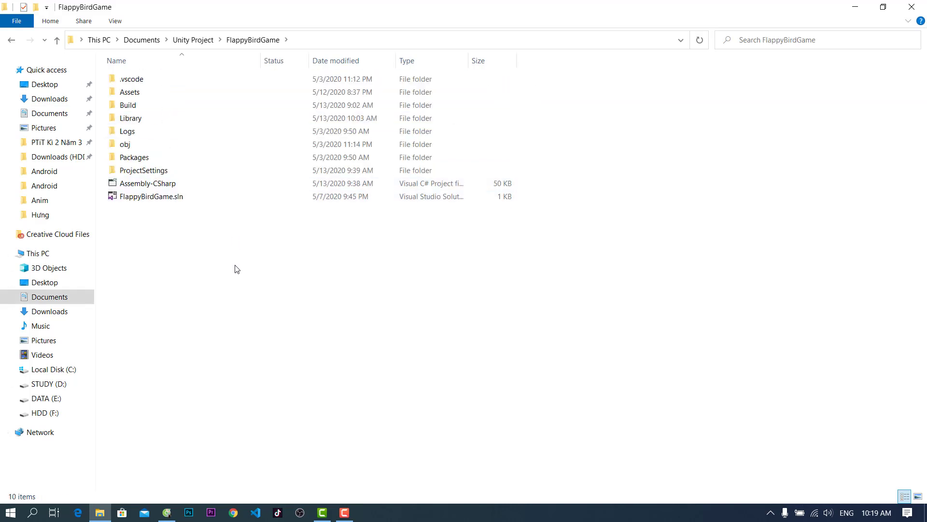
right_click(283, 275)
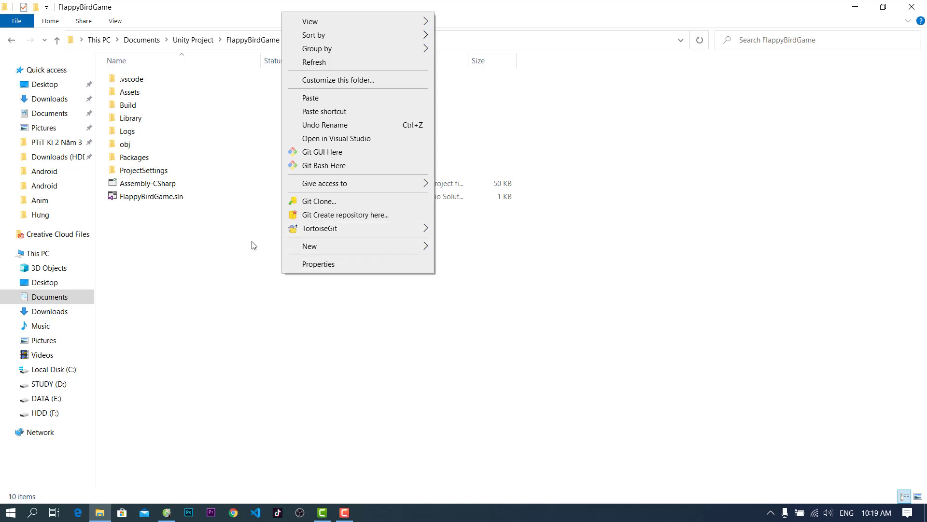
mouse_move(376, 227)
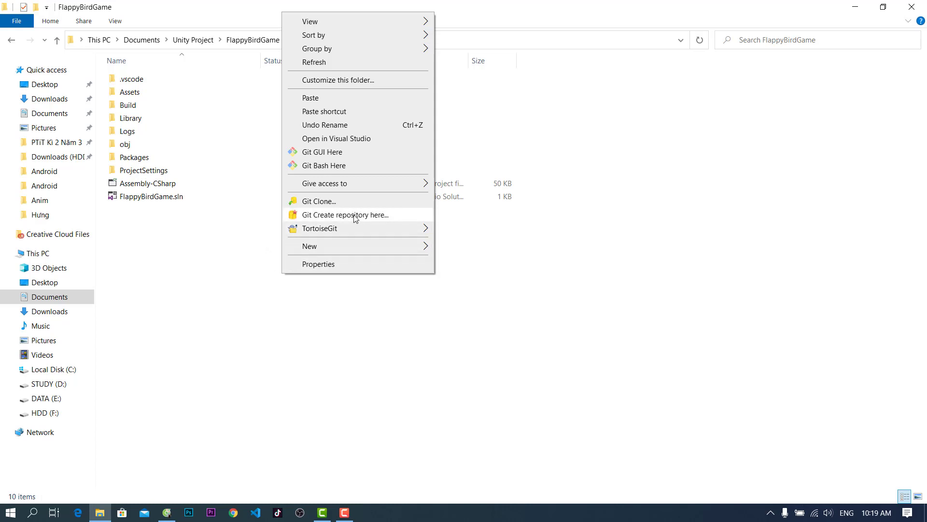
left_click(355, 218)
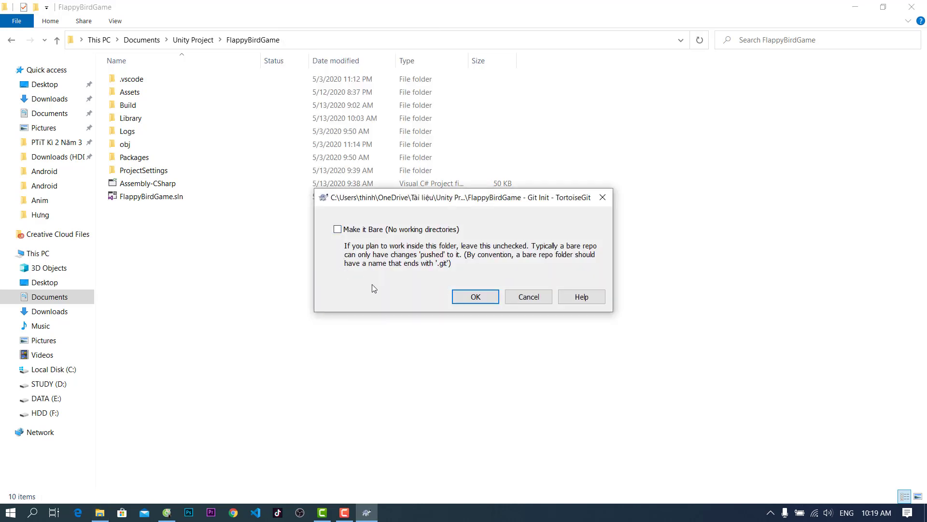
left_click(473, 299)
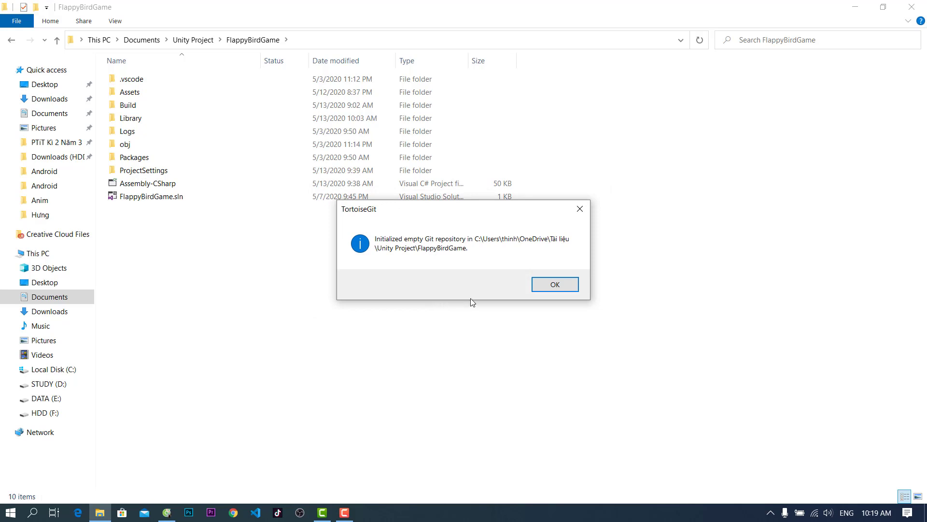
left_click(555, 285)
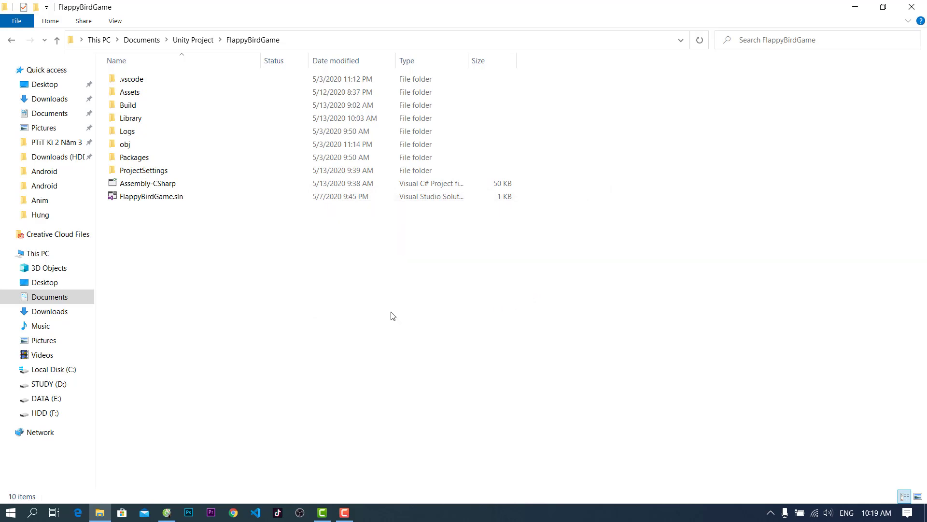
Add every unversioned FlappyBirdGame file via TortoiseGit > Add with all files selected
right_click(268, 271)
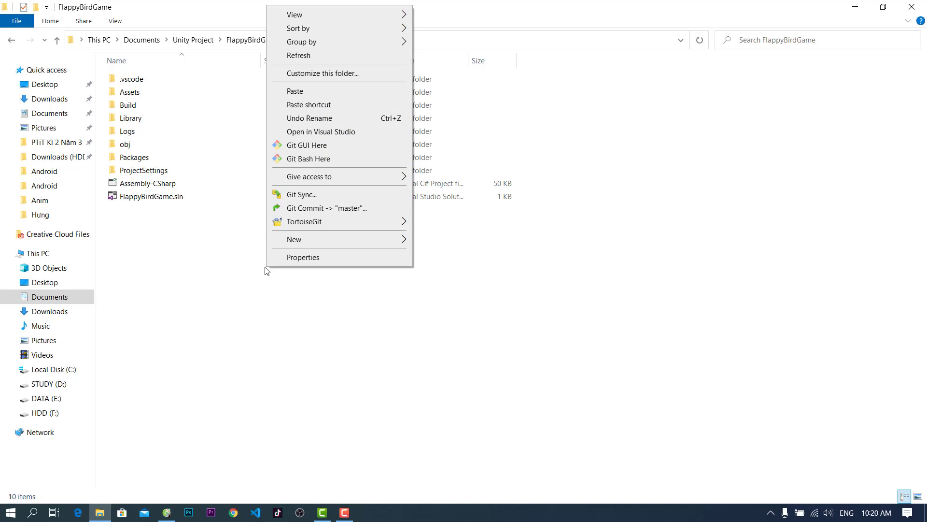
mouse_move(323, 228)
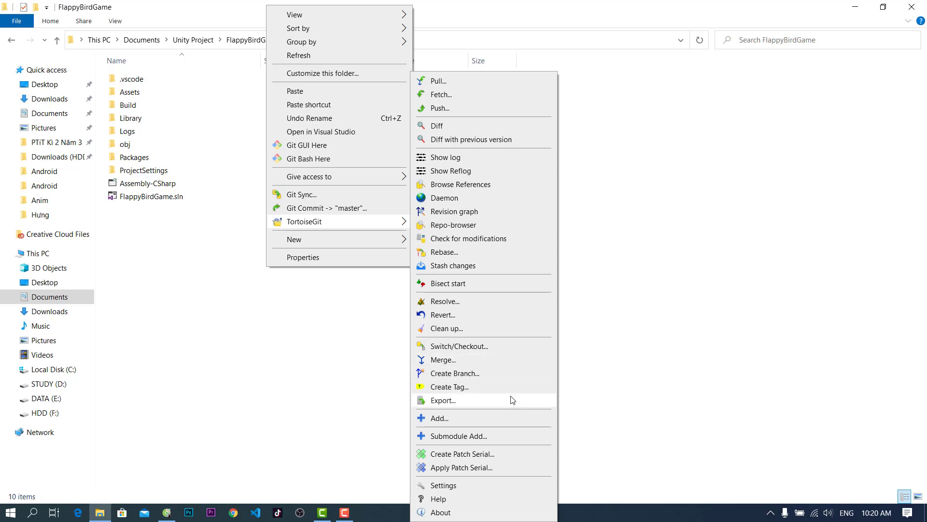
left_click(440, 418)
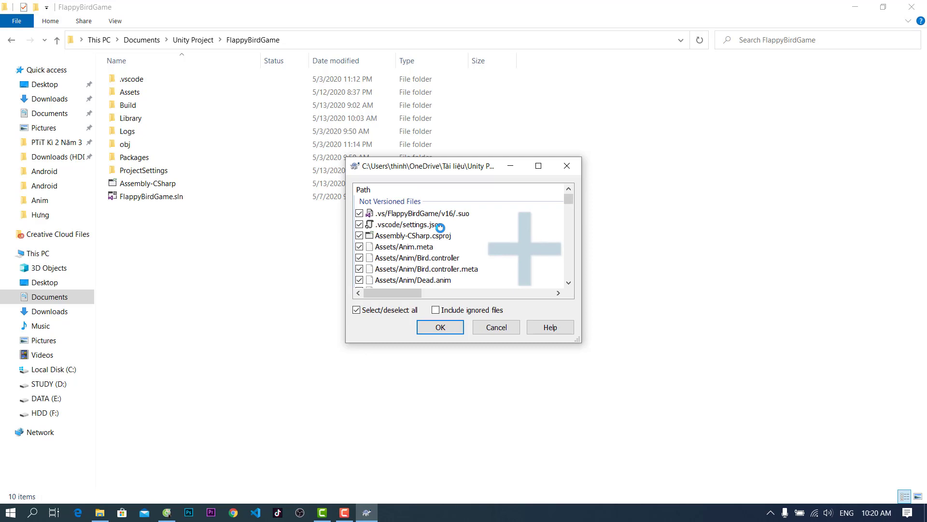
scroll(481, 274, "down", 3)
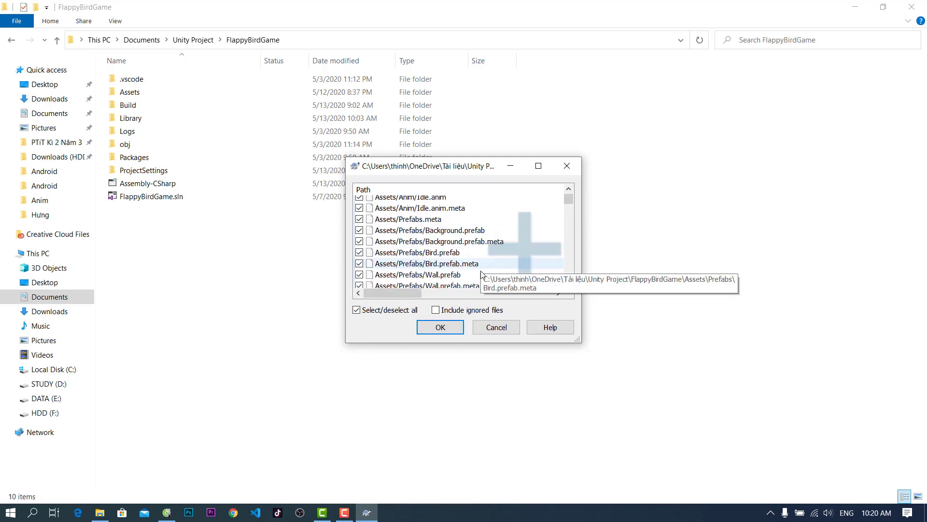
scroll(420, 275, "up", 3)
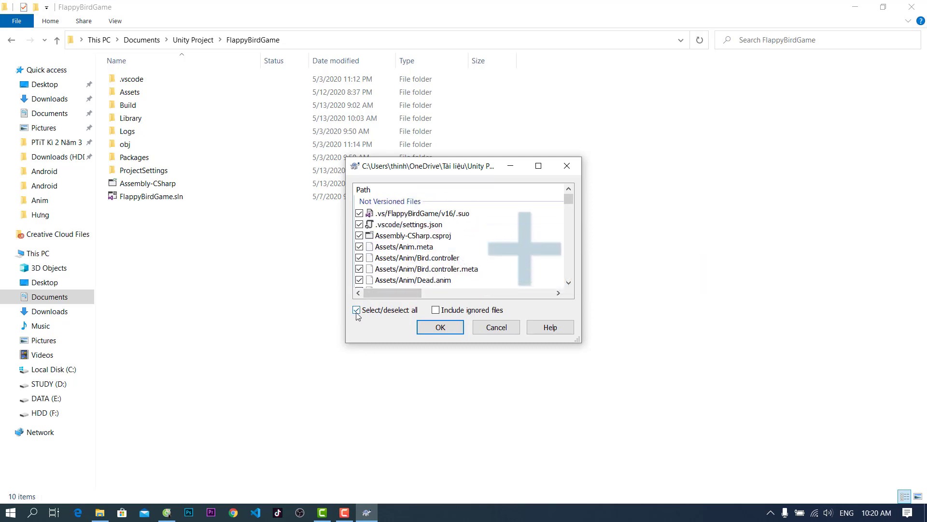
left_click(441, 327)
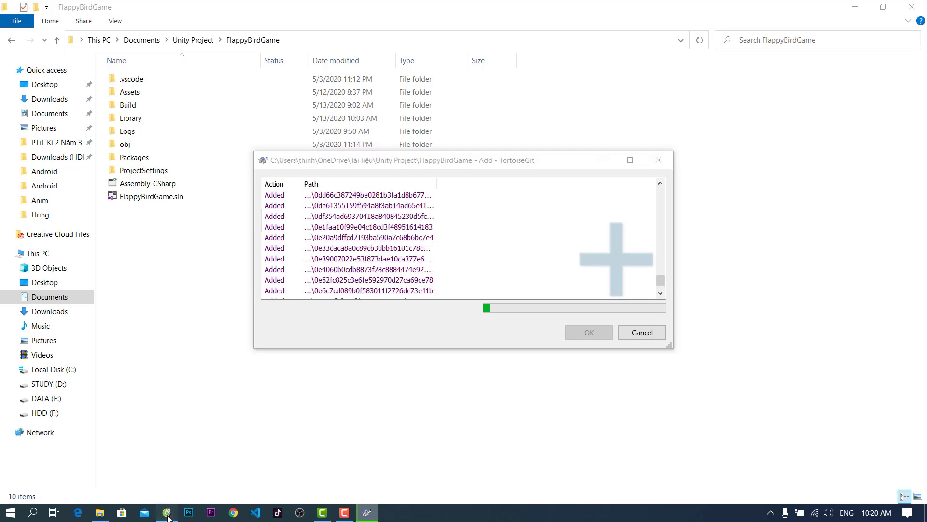
Close the leftover release-notes tabs and open GitHub's New repository form
left_click(168, 512)
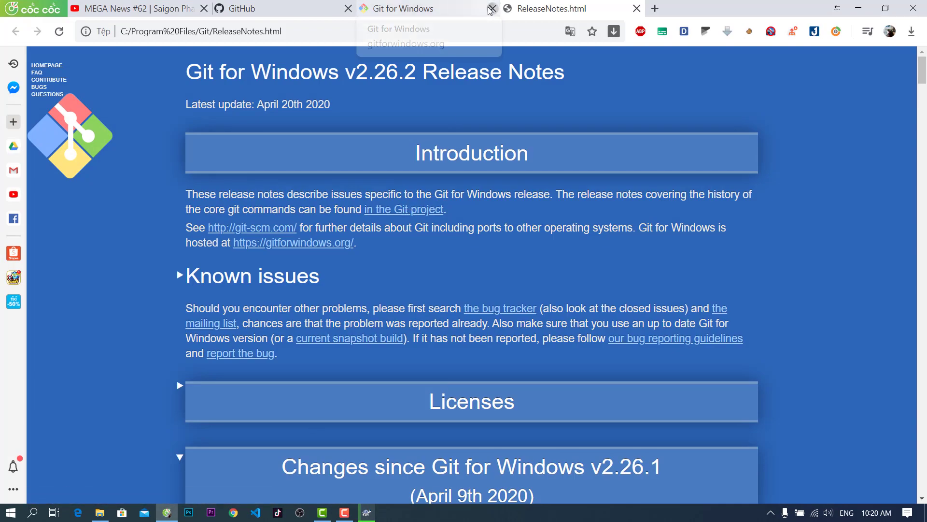
left_click(492, 9)
left_click(492, 9)
left_click(891, 65)
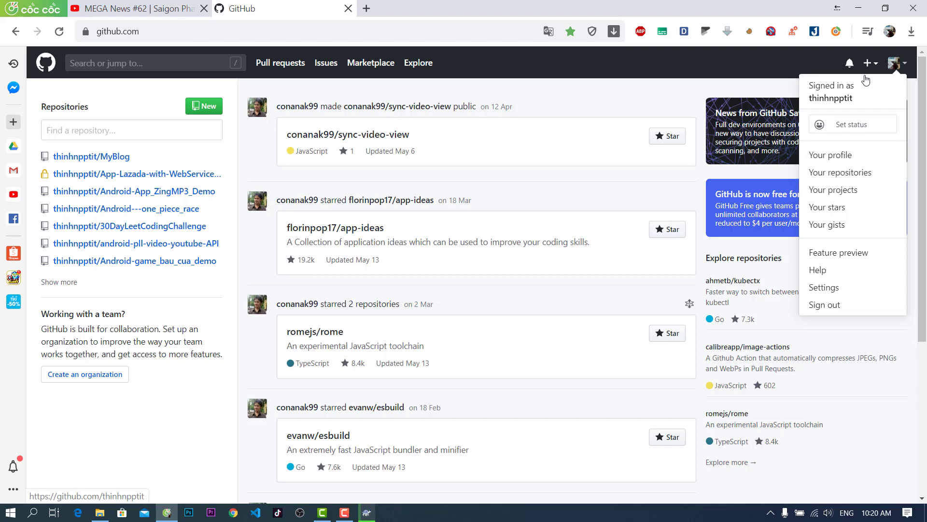
left_click(870, 63)
left_click(869, 63)
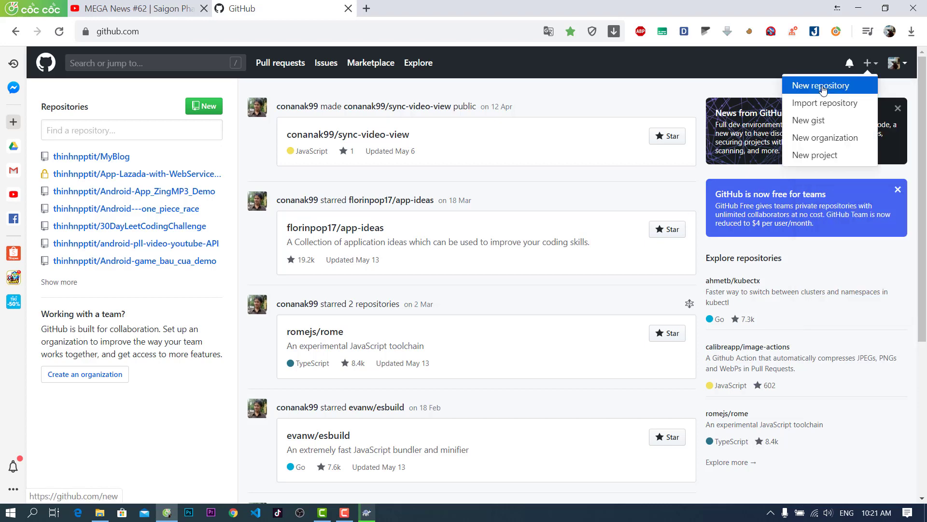
left_click(841, 86)
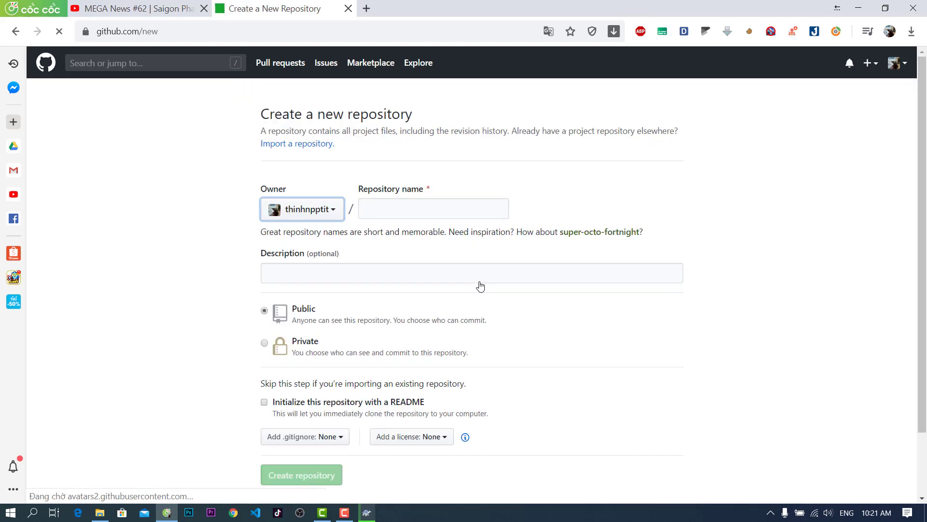
Create the public repository named FlappyBird with description Unity3D
left_click(400, 208)
type("F")
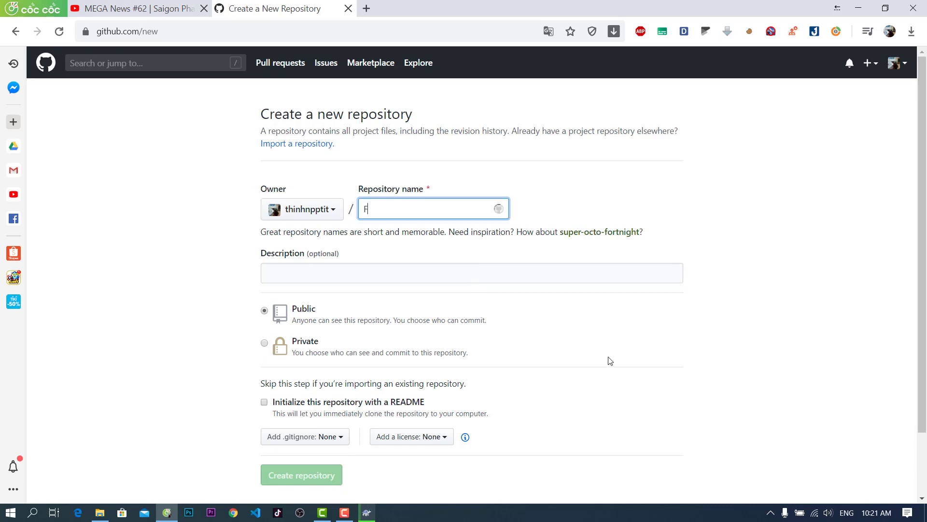
type("lappyBird")
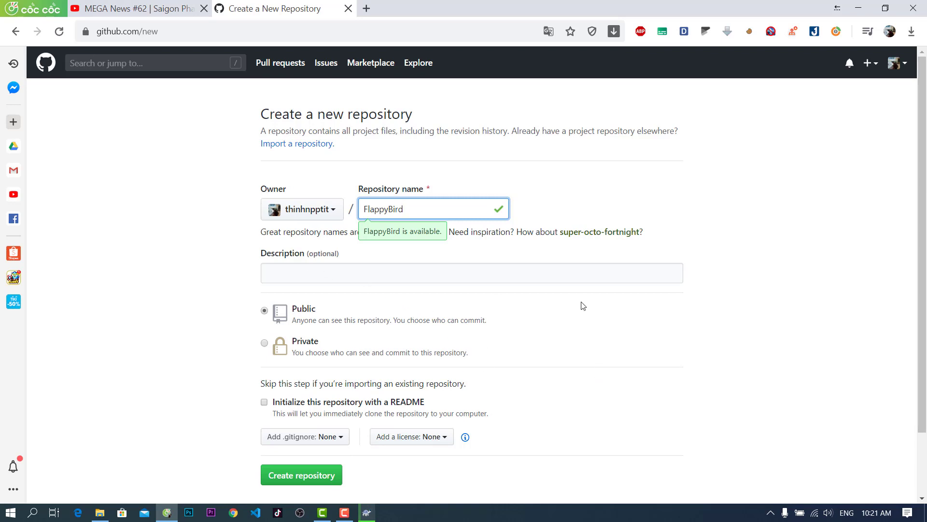
left_click(308, 272)
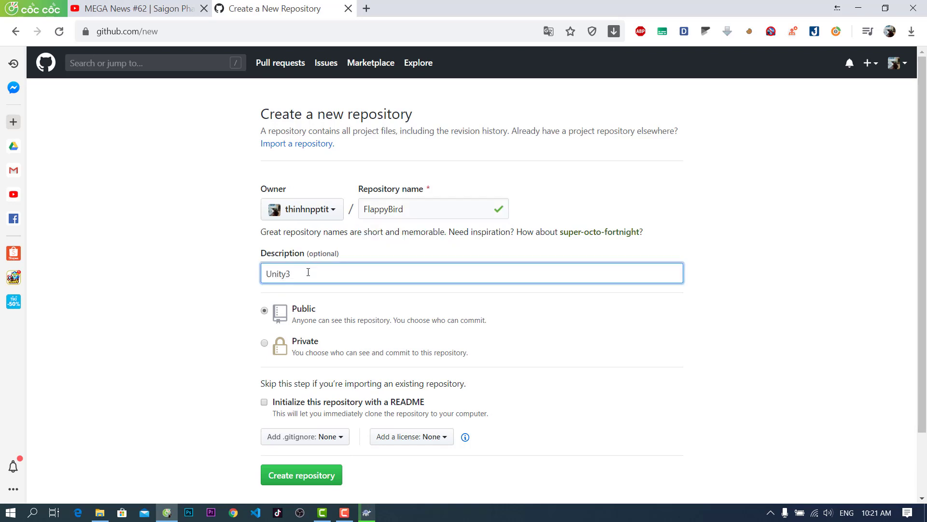
left_click(172, 385)
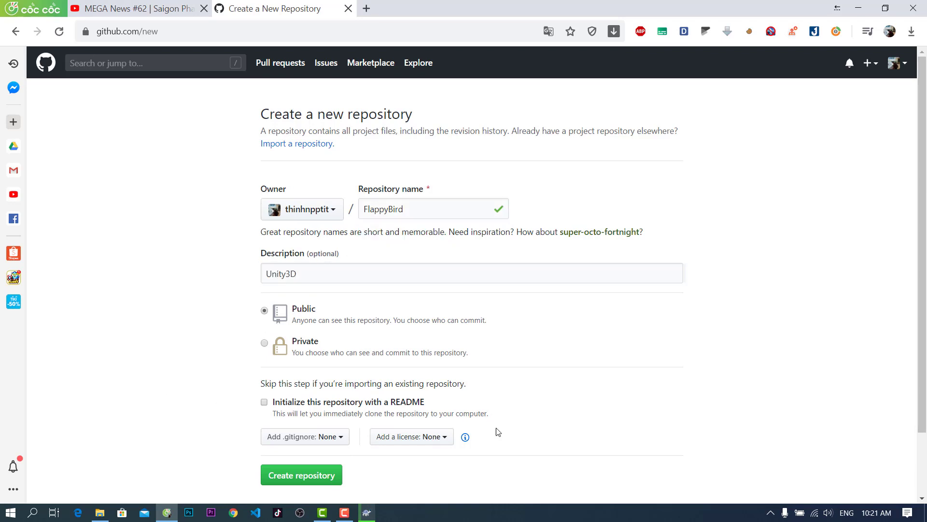
scroll(652, 427, "down", 2)
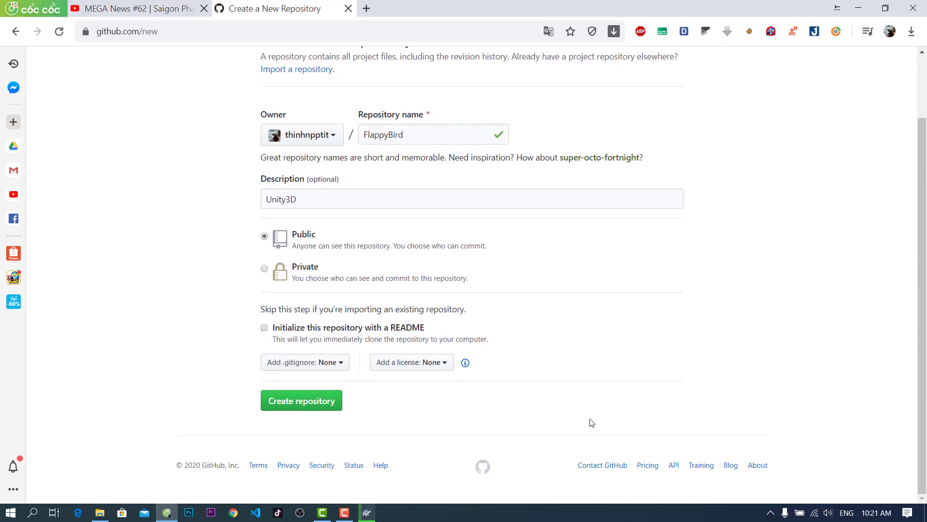
left_click(292, 400)
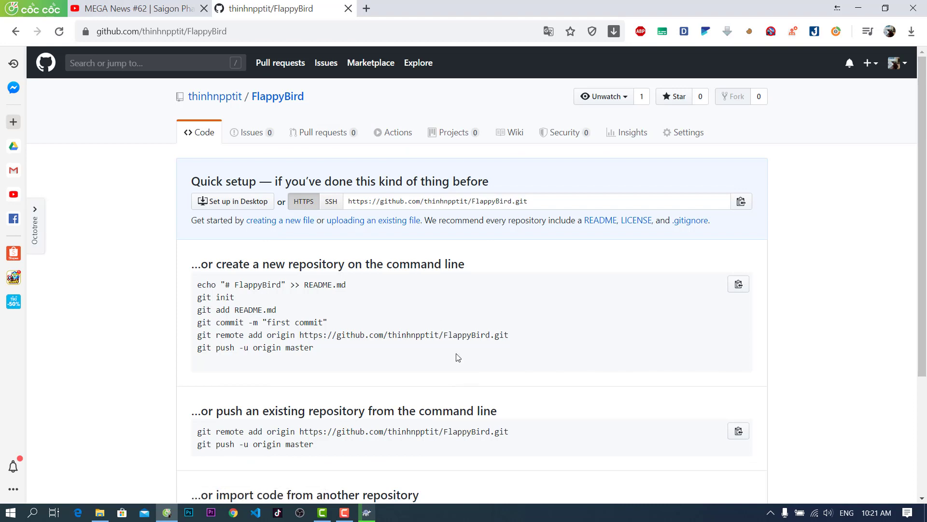
Scan the FlappyBird repository's Quick setup page, then bring back TortoiseGit's Add progress window
scroll(646, 370, "down", 2)
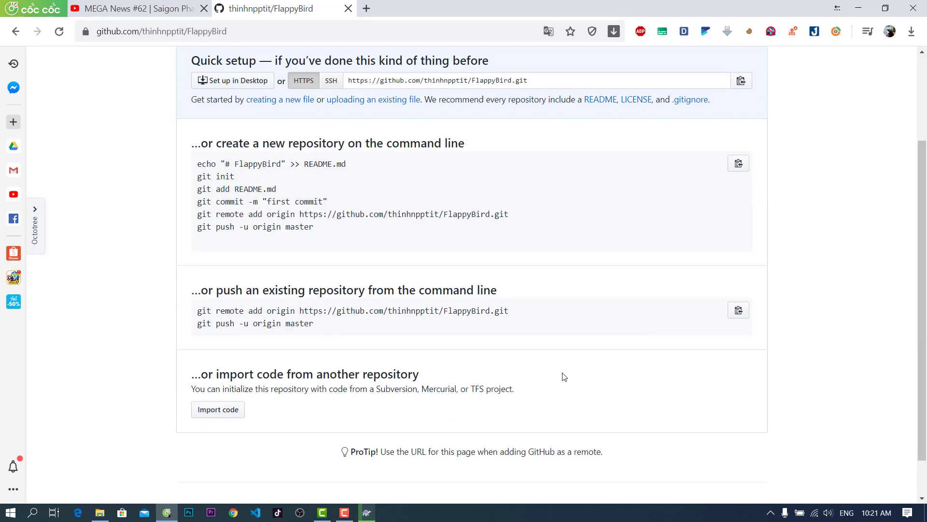
scroll(541, 374, "up", 1)
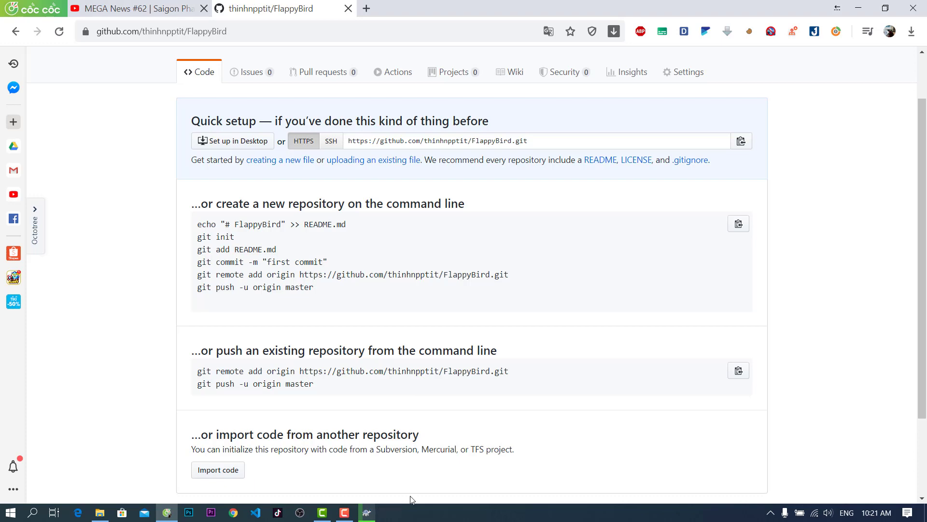
left_click(367, 512)
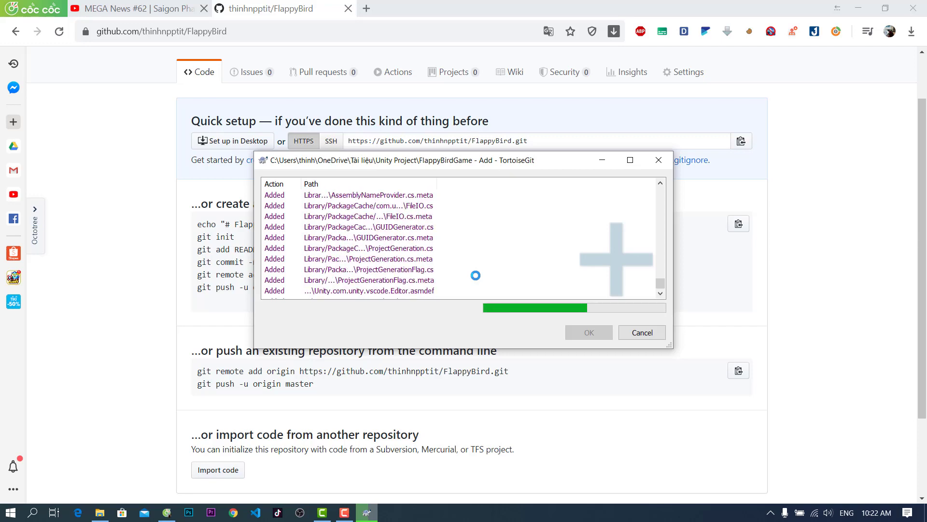
Shift the TortoiseGit Add progress window to the right, briefly maximize it, then restore it
left_click_drag(501, 161, 649, 162)
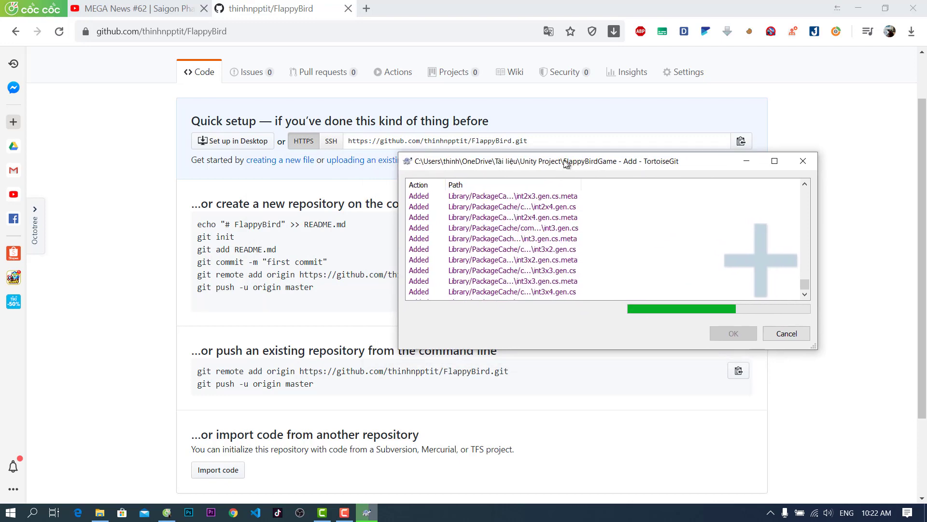
double_click(569, 160)
left_click(883, 10)
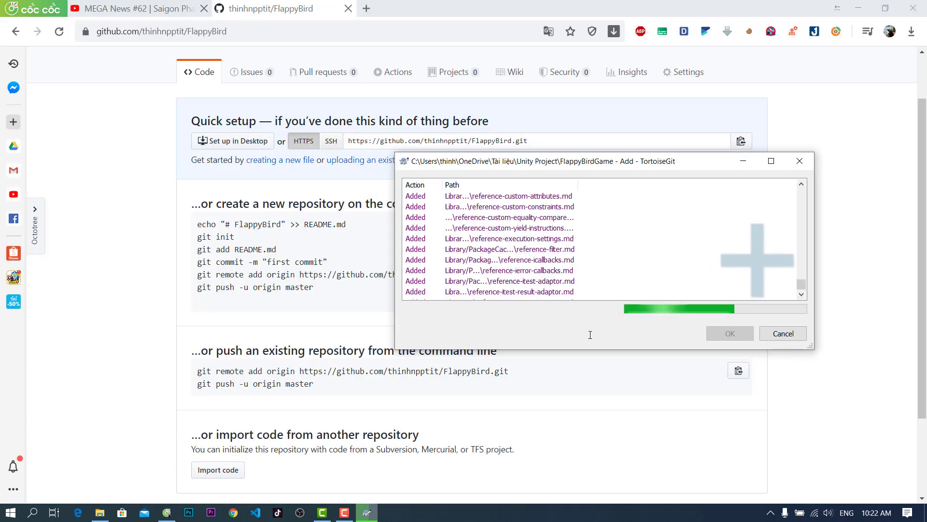